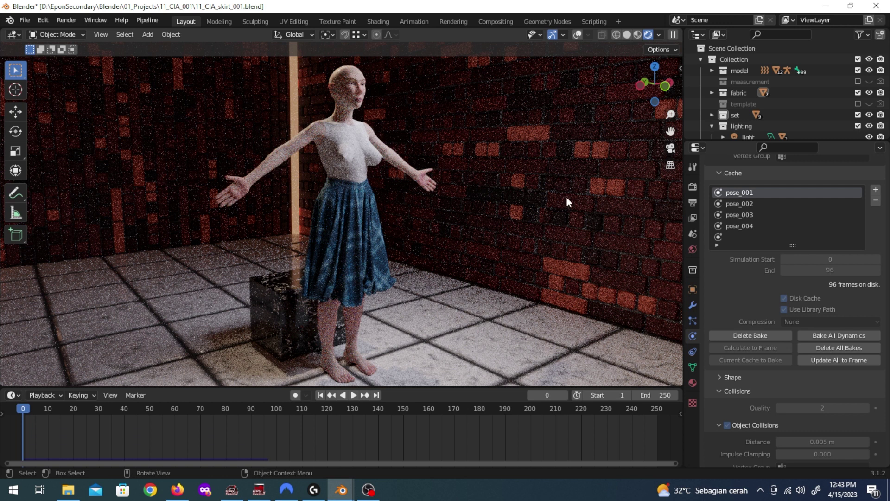
Switch the viewport to Solid shading so the skirt and box appear as plain grey geometry.
left_click(628, 34)
Play the first cached pose's cloth simulation and stop it at frame 95.
left_click(868, 70)
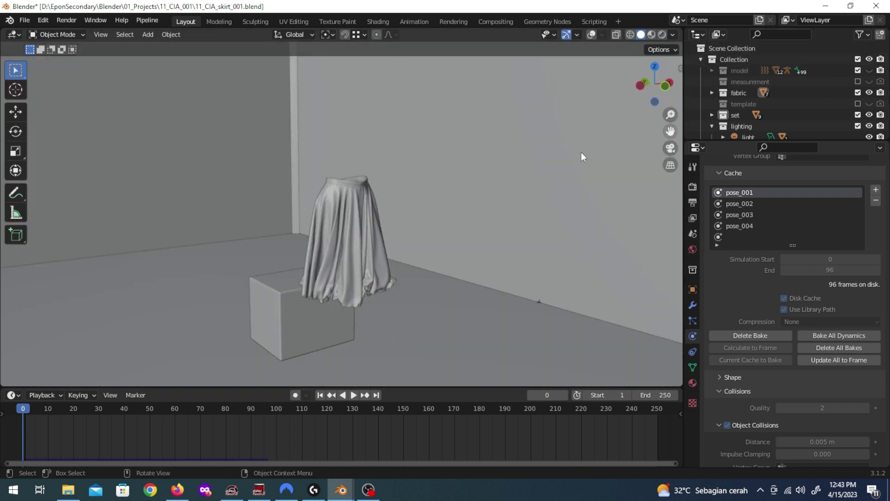
mouse_move(581, 157)
middle_mouse_down()
mouse_move(434, 193)
mouse_move(473, 193)
middle_mouse_up()
key("space")
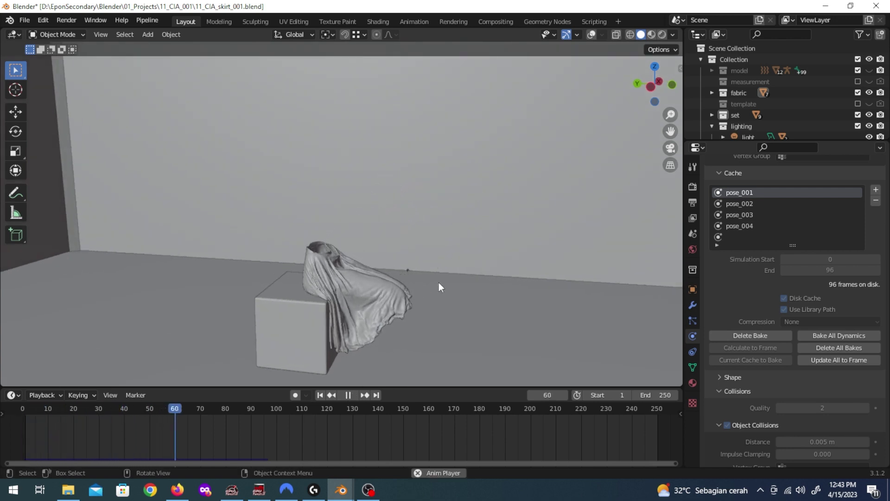
middle_click_drag(439, 282, 435, 236)
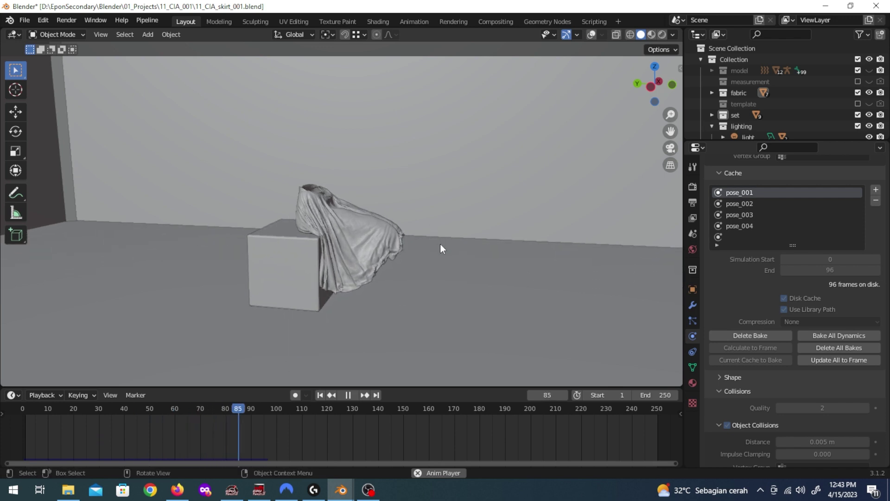
key("space")
View the draped plaid skirt and box up close in Rendered shading.
mouse_move(440, 245)
middle_mouse_down()
mouse_move(387, 244)
mouse_move(639, 72)
middle_mouse_up()
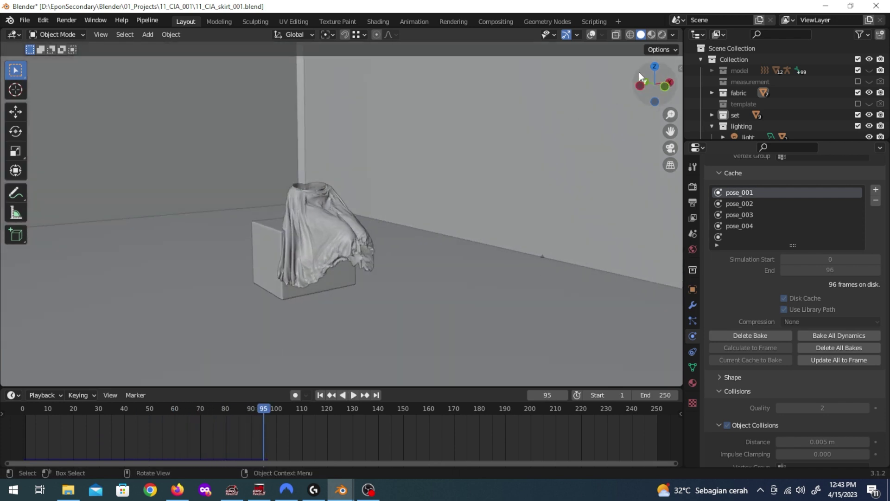
left_click(661, 35)
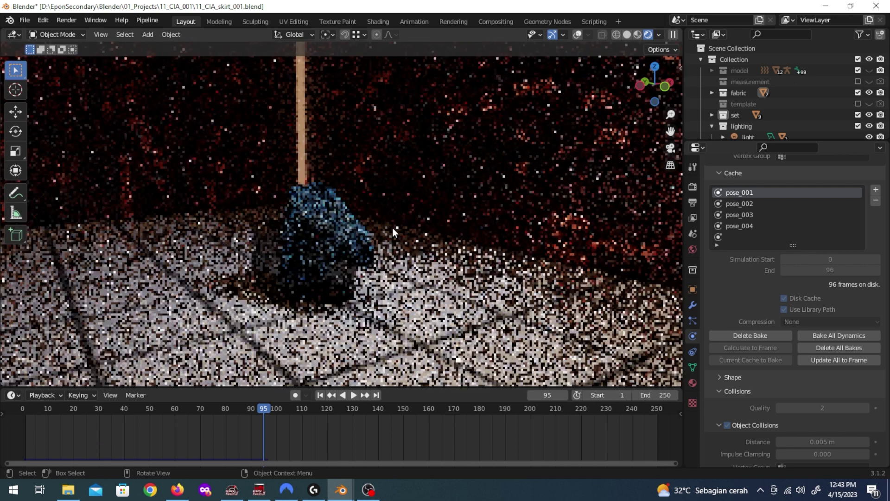
middle_click_drag(392, 228, 499, 250)
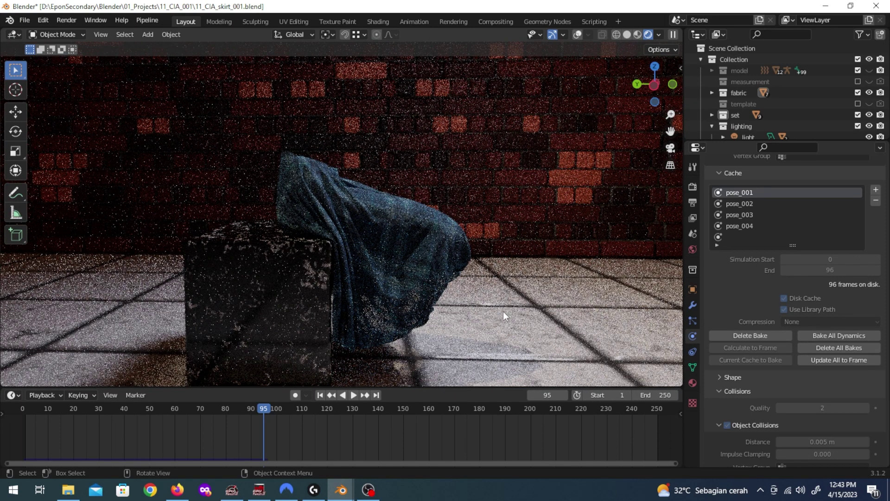
Reset to frame 0 in Solid shading and select the pose_002 cache.
left_click(24, 411)
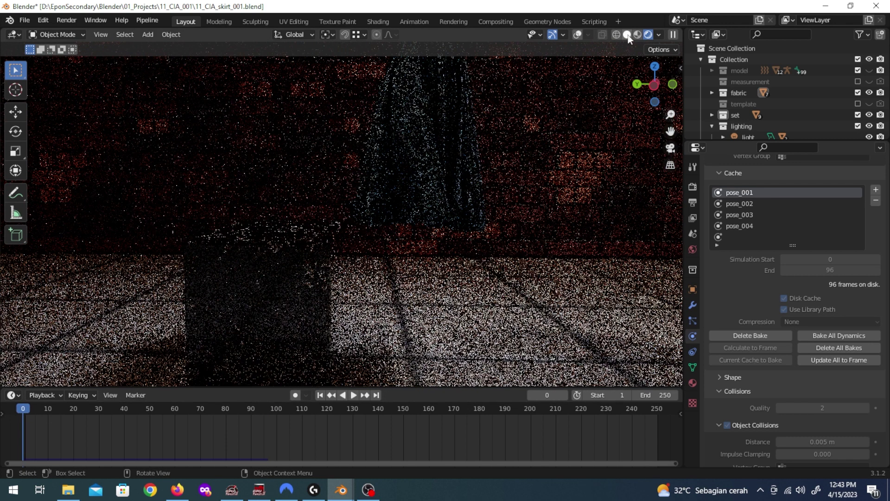
left_click(627, 34)
mouse_move(562, 150)
middle_mouse_down()
mouse_move(500, 217)
mouse_move(678, 209)
middle_mouse_up()
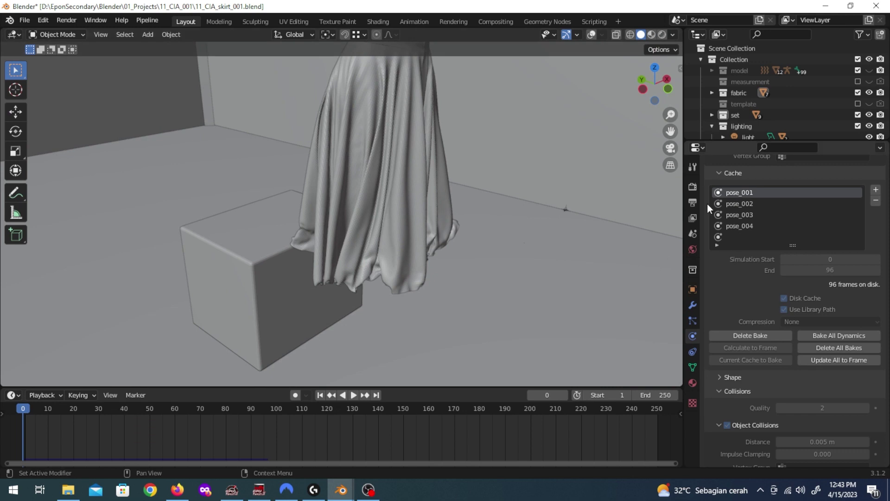
left_click(772, 204)
scroll(485, 228, "down", 2)
scroll(485, 228, "down", 1)
Play pose_002 to frame 96 and view the settled skirt beside the box in Rendered shading.
key("space")
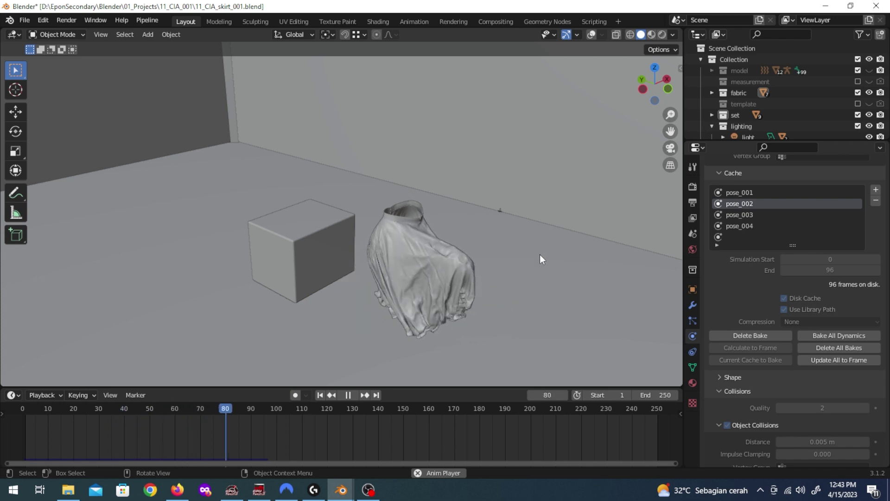
key("space")
middle_click_drag(541, 255, 556, 238)
left_click(662, 34)
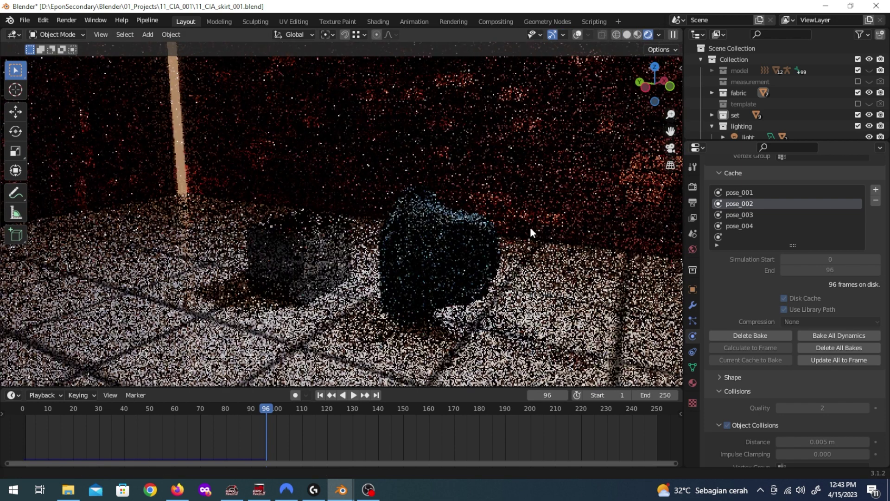
mouse_move(530, 227)
middle_mouse_down()
mouse_move(504, 221)
mouse_move(515, 210)
middle_mouse_up()
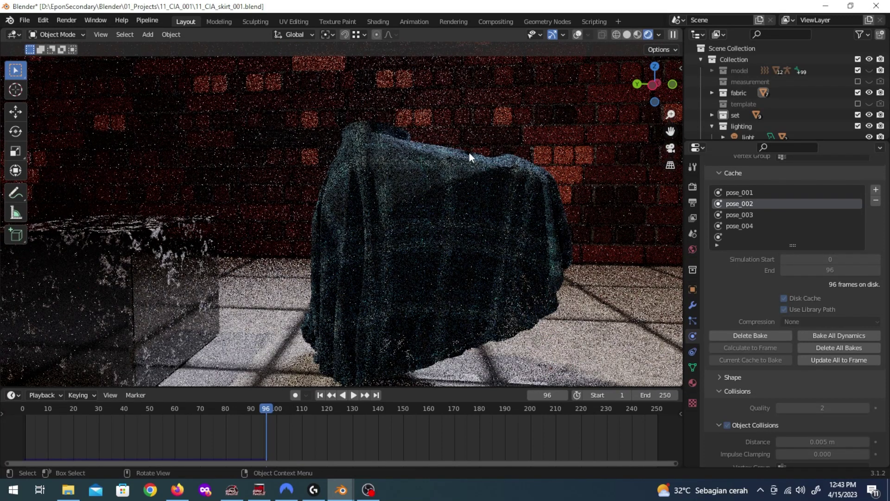
middle_click_drag(380, 214, 547, 303)
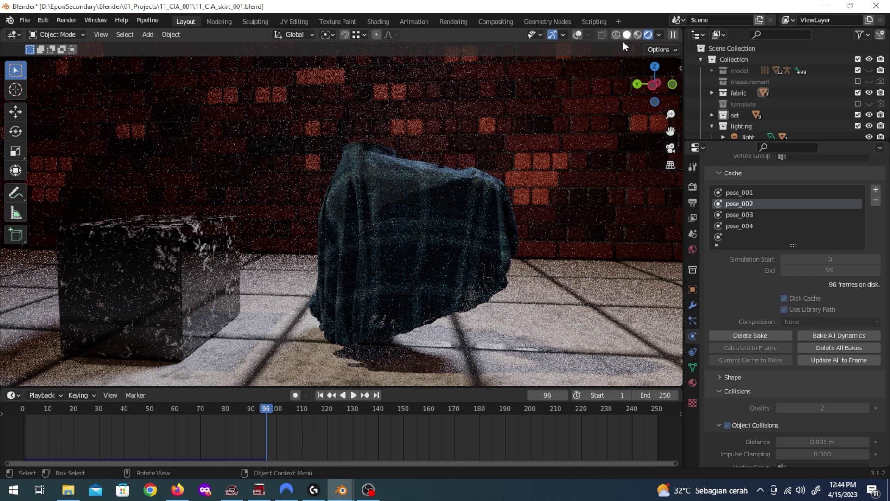
Reset to frame 0 in Solid shading and select the pose_003 cache.
key("z")
left_click(23, 411)
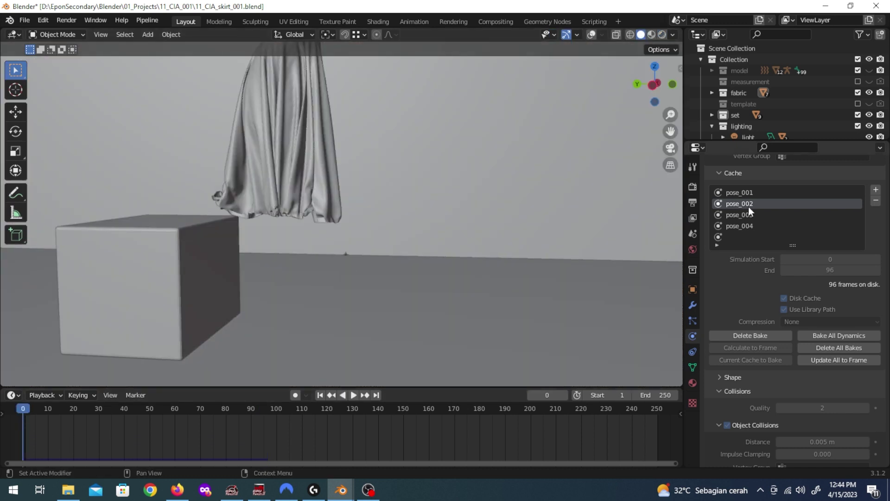
left_click(766, 218)
middle_click_drag(403, 218, 370, 230)
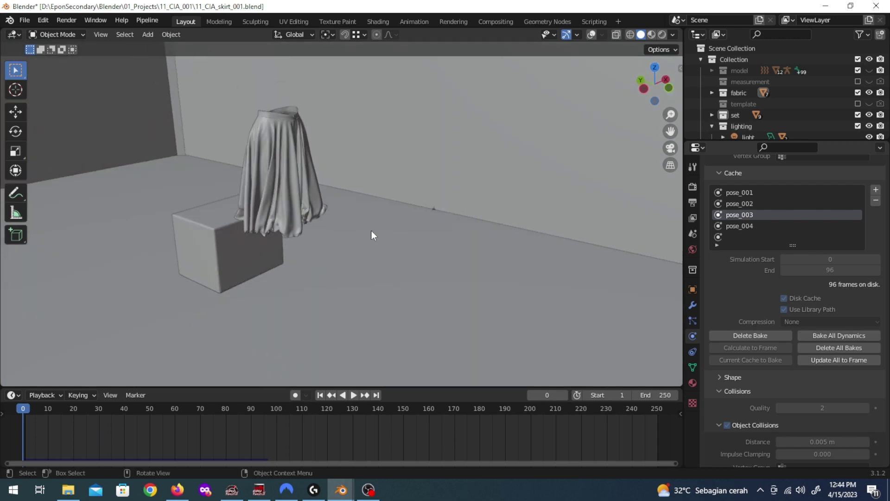
Play pose_003 to frame 49, inspect the flared skirt rendered, then return to Solid shading.
key("space")
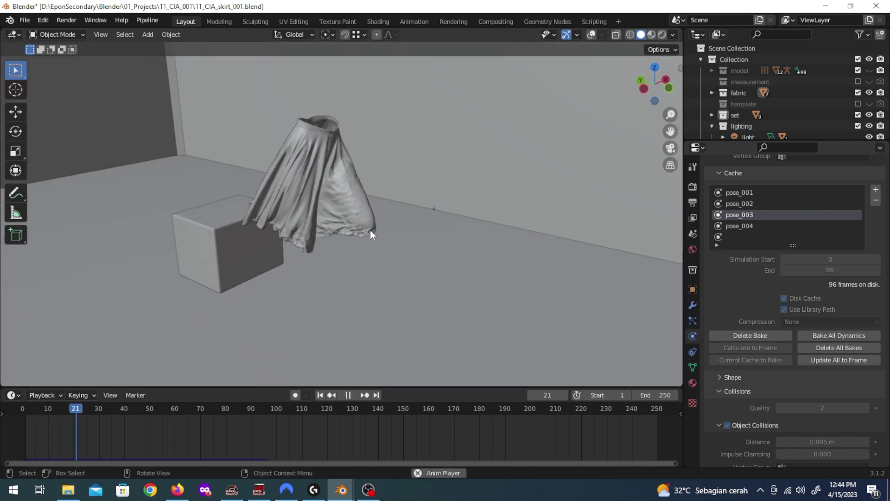
key("space")
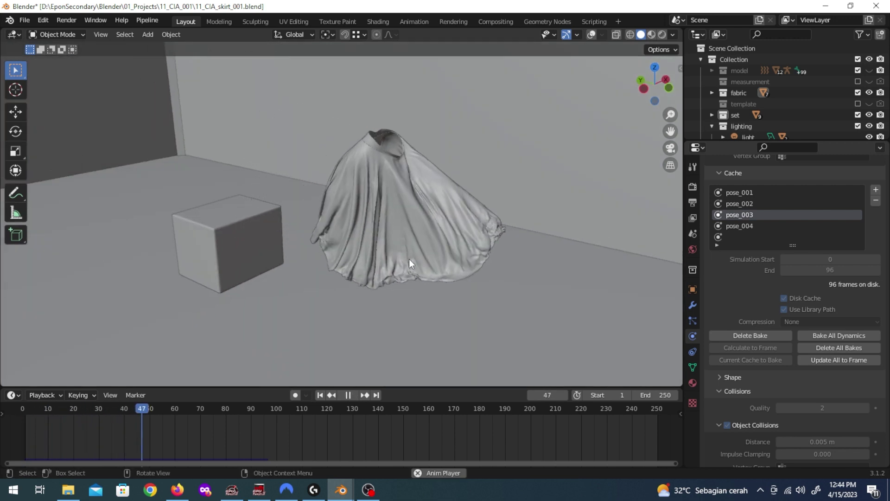
mouse_move(445, 254)
middle_mouse_down()
mouse_move(453, 254)
mouse_move(440, 250)
middle_mouse_up()
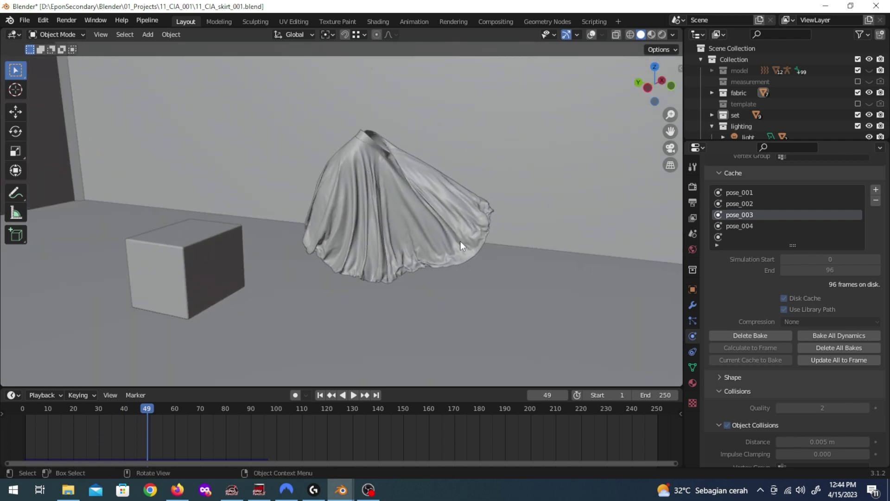
left_click(662, 35)
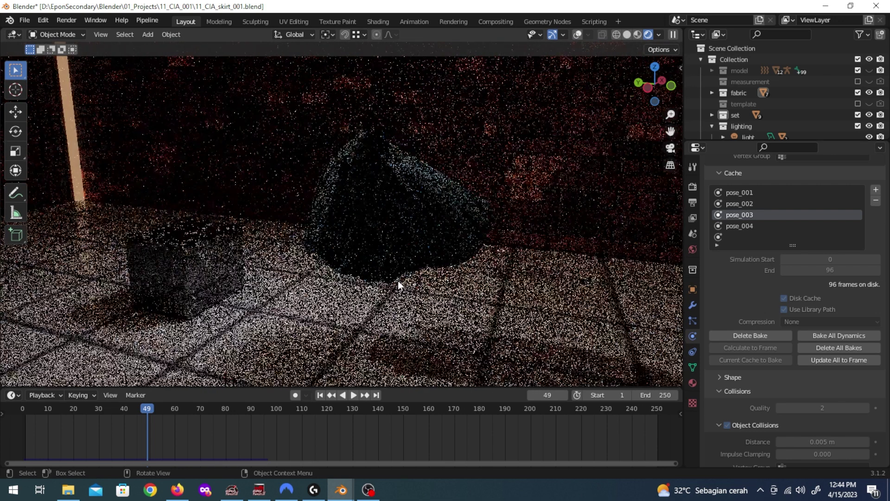
mouse_move(398, 280)
middle_mouse_down("shift")
mouse_move(391, 291)
mouse_move(303, 266)
middle_mouse_up("shift")
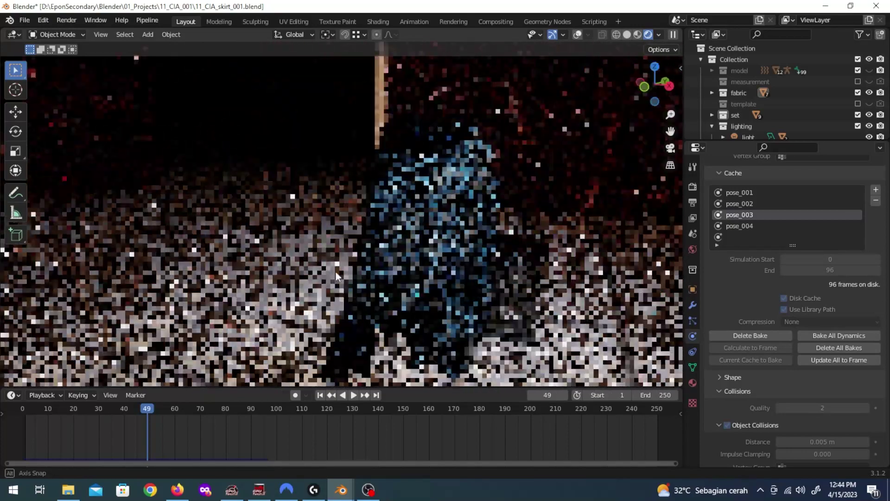
middle_click_drag(304, 266, 326, 262)
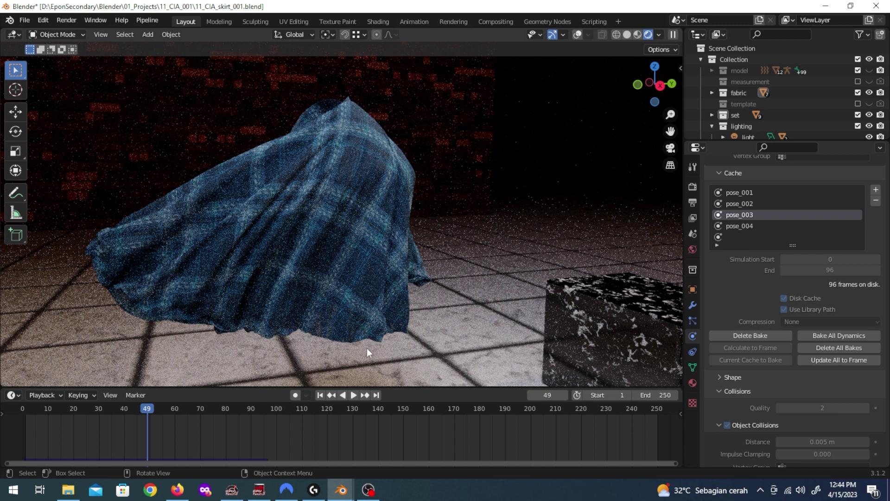
left_click(628, 37)
Rewind to frame 0, select the pose_004 cache, and start its playback.
left_click(22, 414)
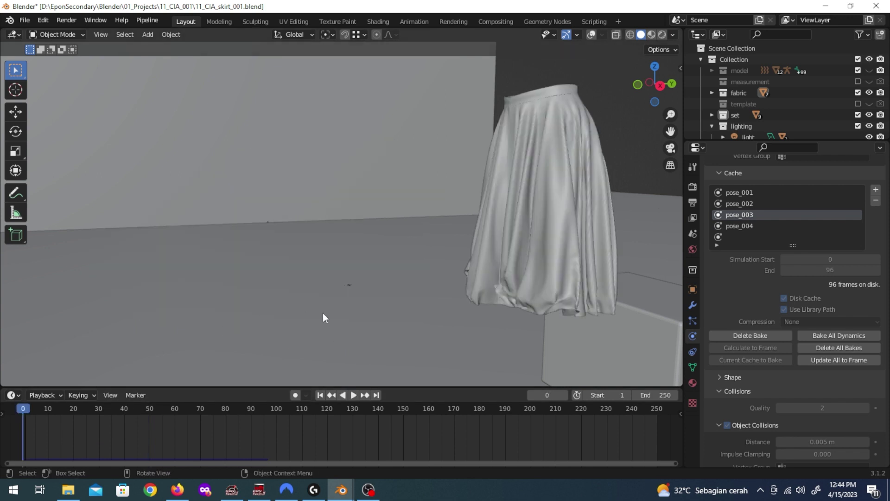
mouse_move(323, 313)
middle_mouse_down()
mouse_move(404, 303)
mouse_move(347, 292)
mouse_move(426, 293)
mouse_move(716, 259)
middle_mouse_up()
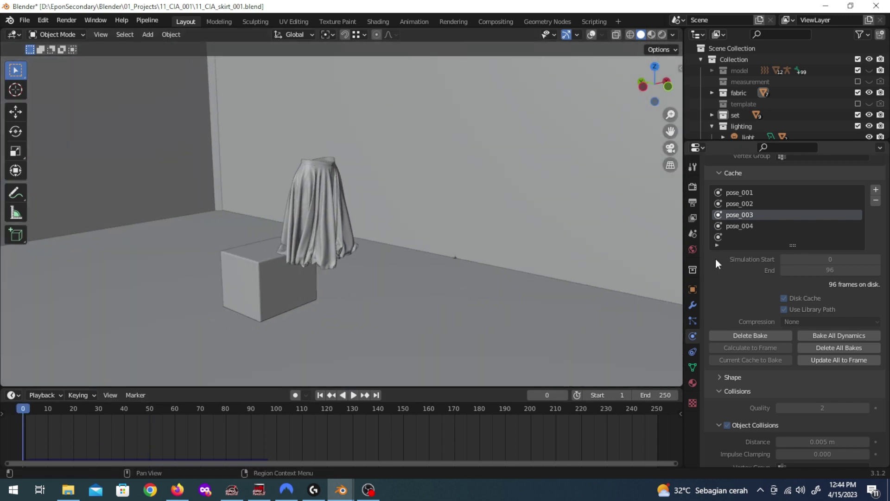
left_click(758, 225)
middle_click_drag(398, 248, 387, 249)
key("space")
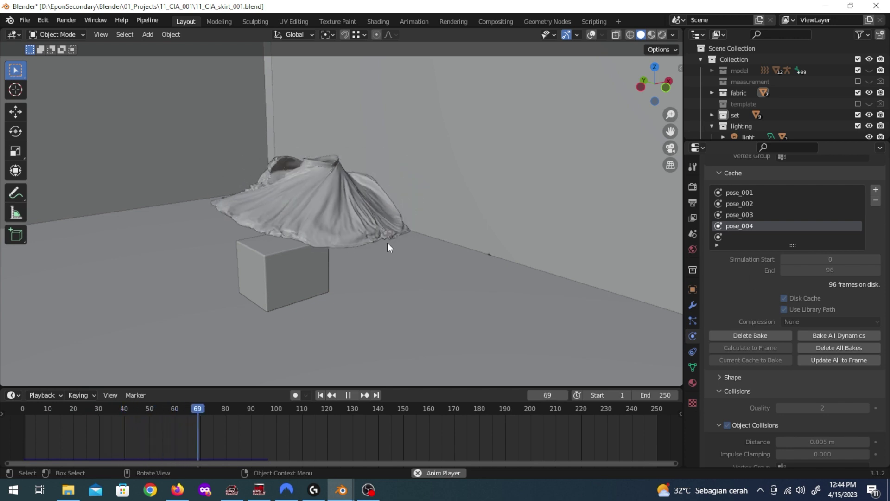
Stop pose_004 at frame 80 and frame the plaid skirt closely in Rendered shading.
key("space")
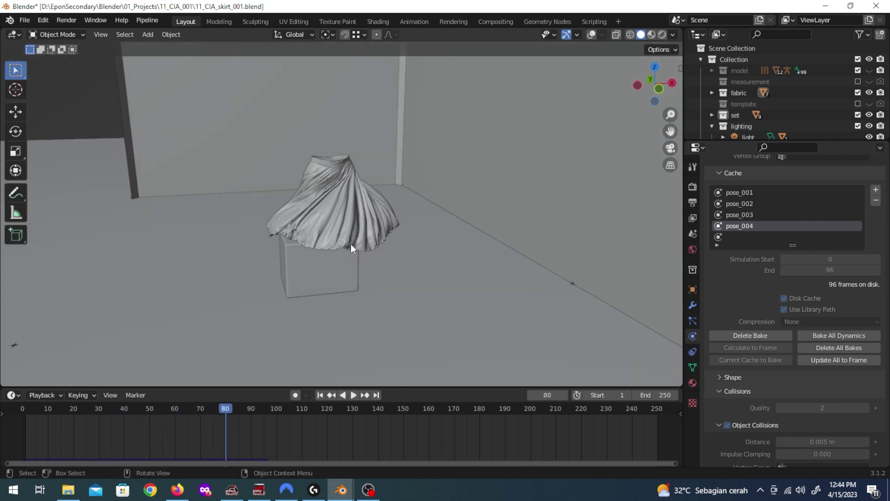
middle_click_drag(387, 243, 402, 190)
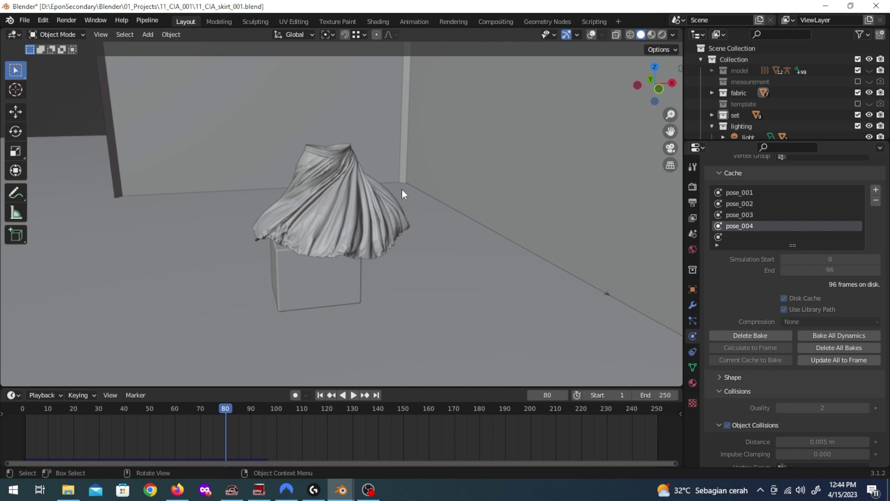
left_click(665, 34)
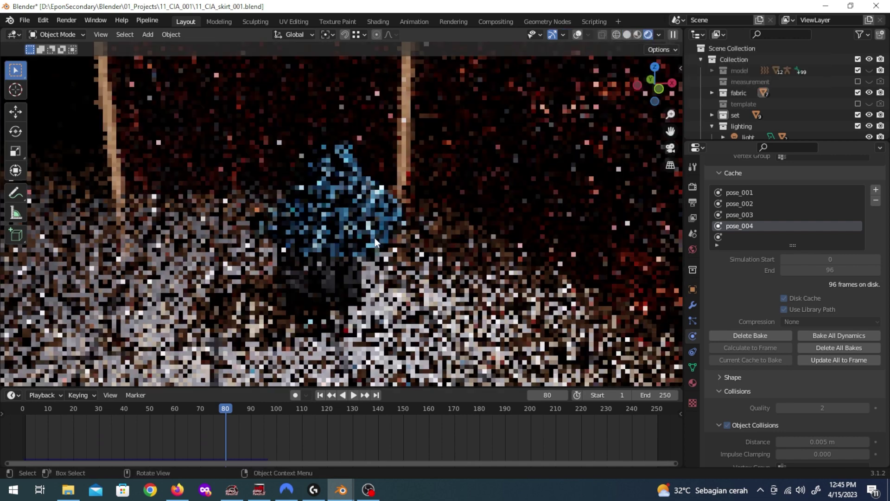
middle_click_drag(371, 230, 496, 243)
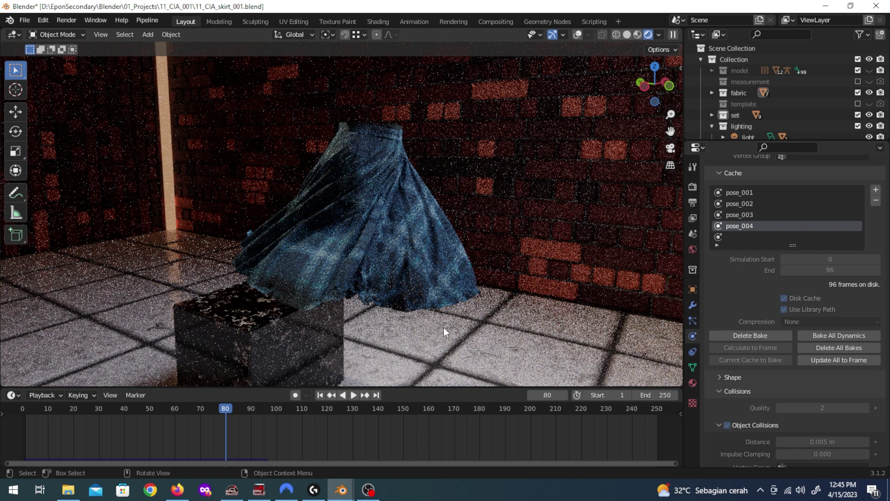
scroll(392, 354, "up", 4)
middle_click_drag(398, 349, 417, 357, "shift")
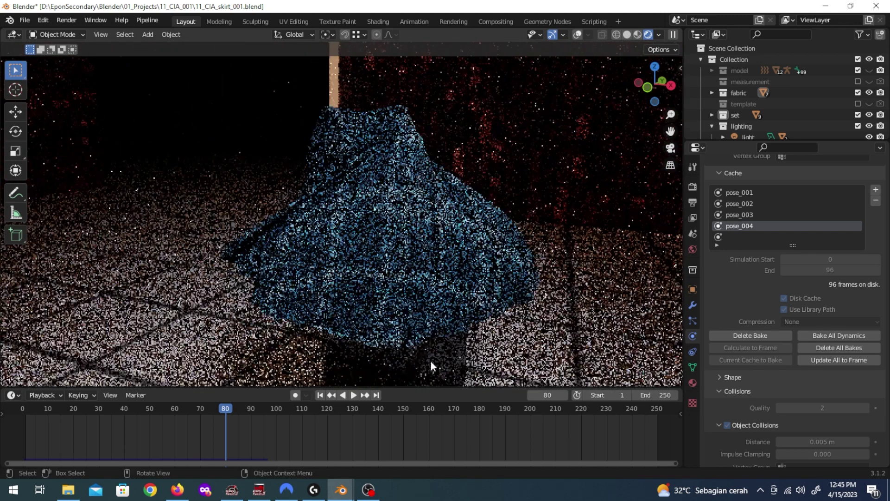